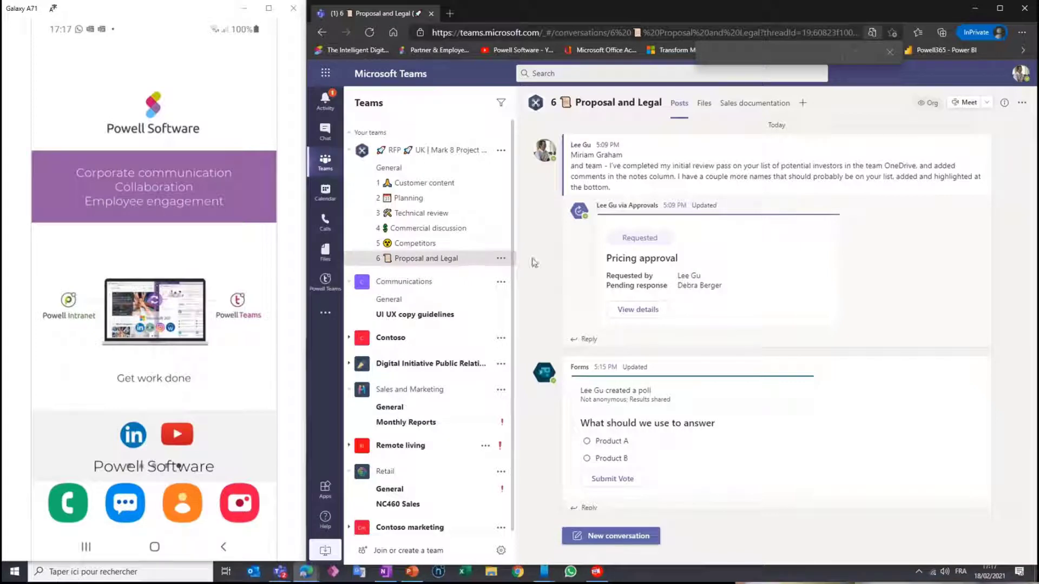
# Open the channel's Sales documentation tab to reach the locked Critical documentation (MFA) section
pyautogui.click(756, 104)
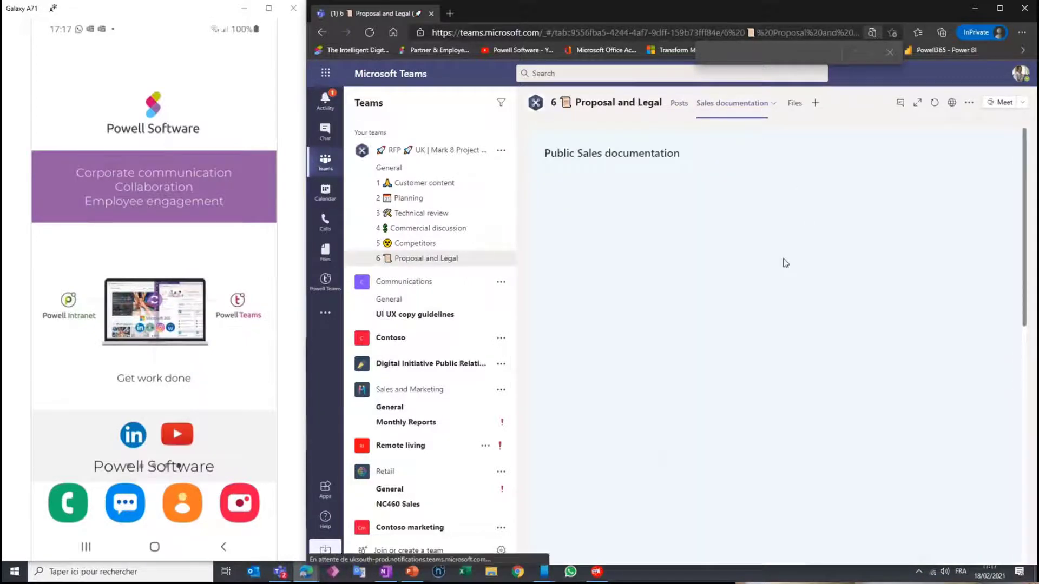
pyautogui.scroll(-2, 810, 241)
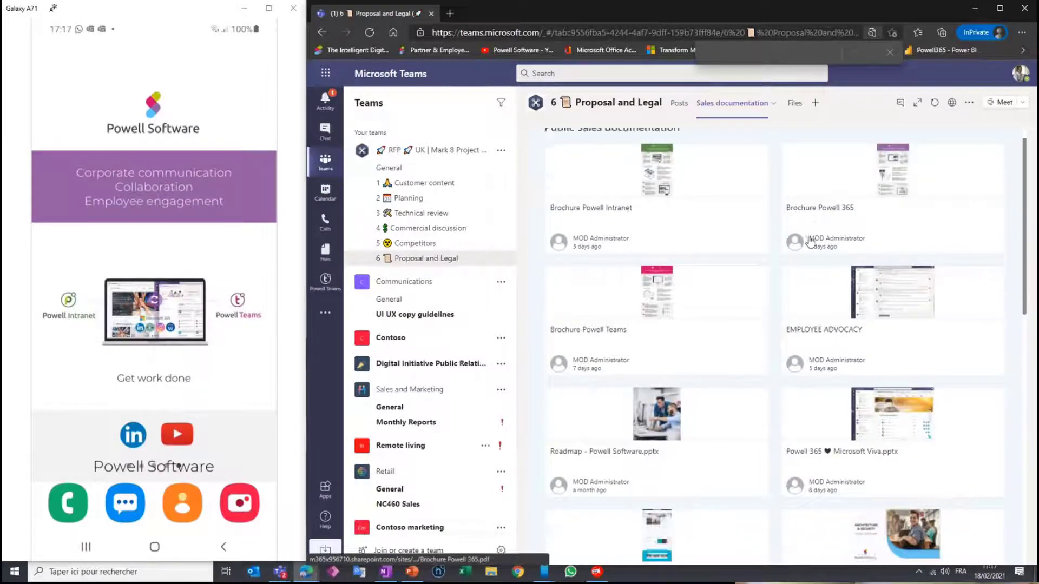
pyautogui.scroll(-3, 811, 242)
pyautogui.scroll(-2, 810, 241)
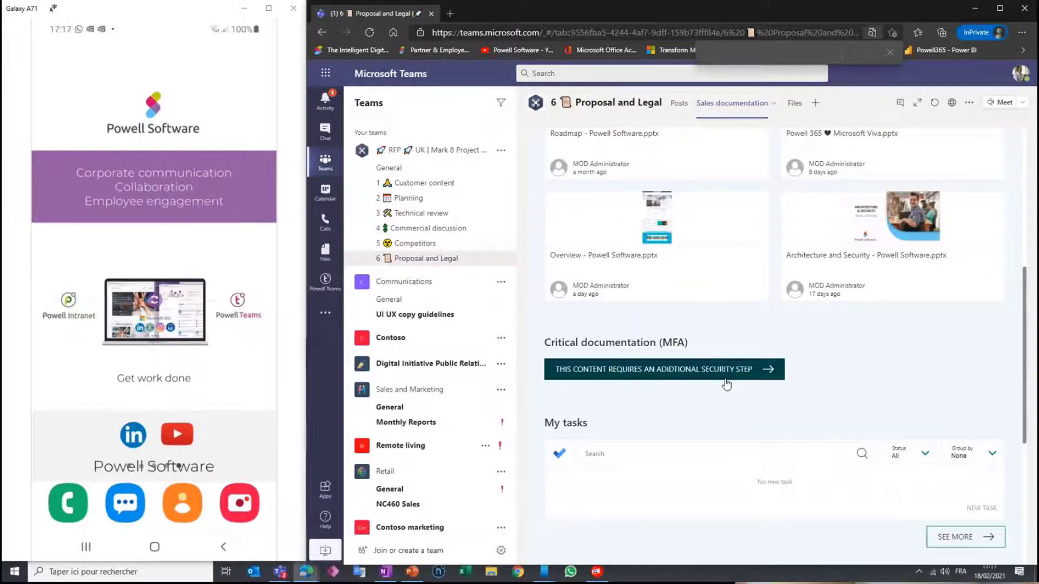
pyautogui.scroll(-1, 727, 385)
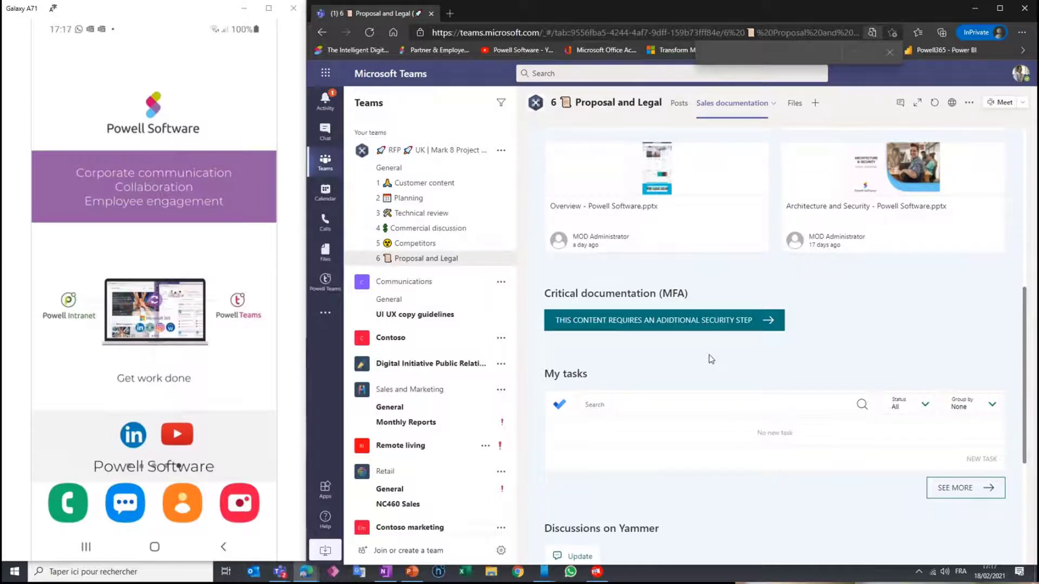
# Start the additional security step to unlock the four Critical documentation (MFA) files
pyautogui.click(701, 327)
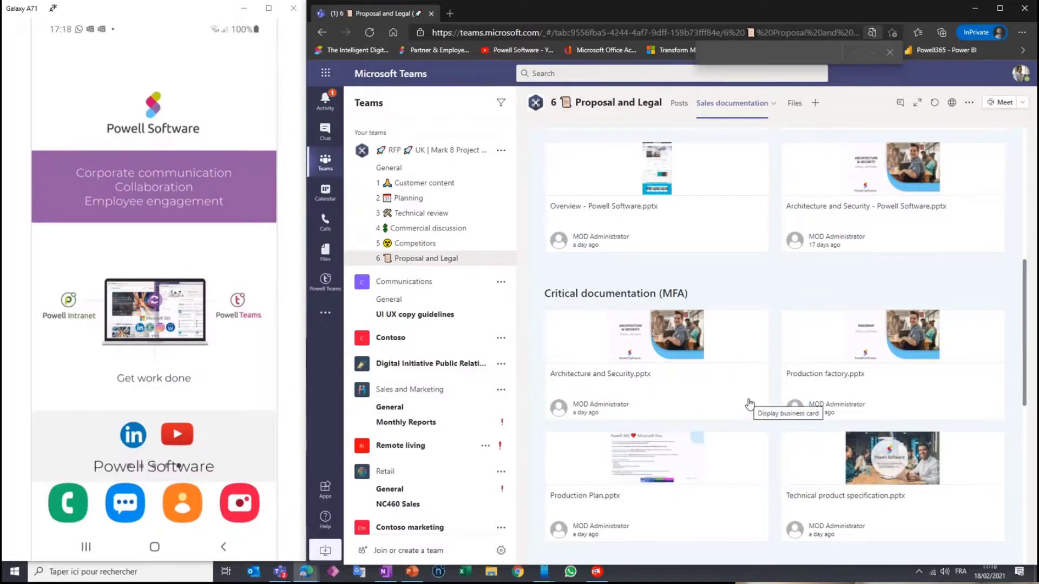
pyautogui.scroll(-2, 749, 403)
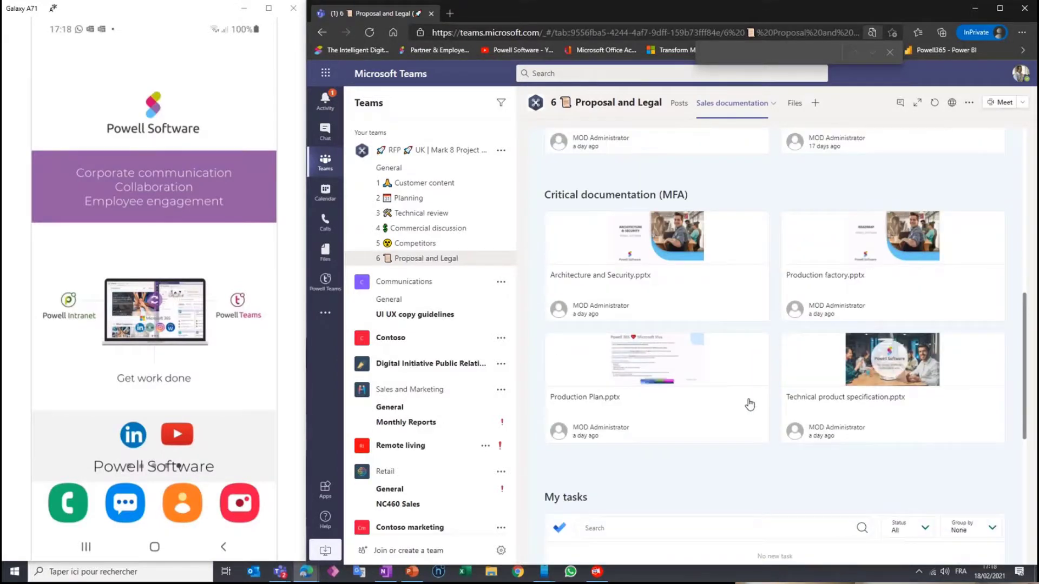